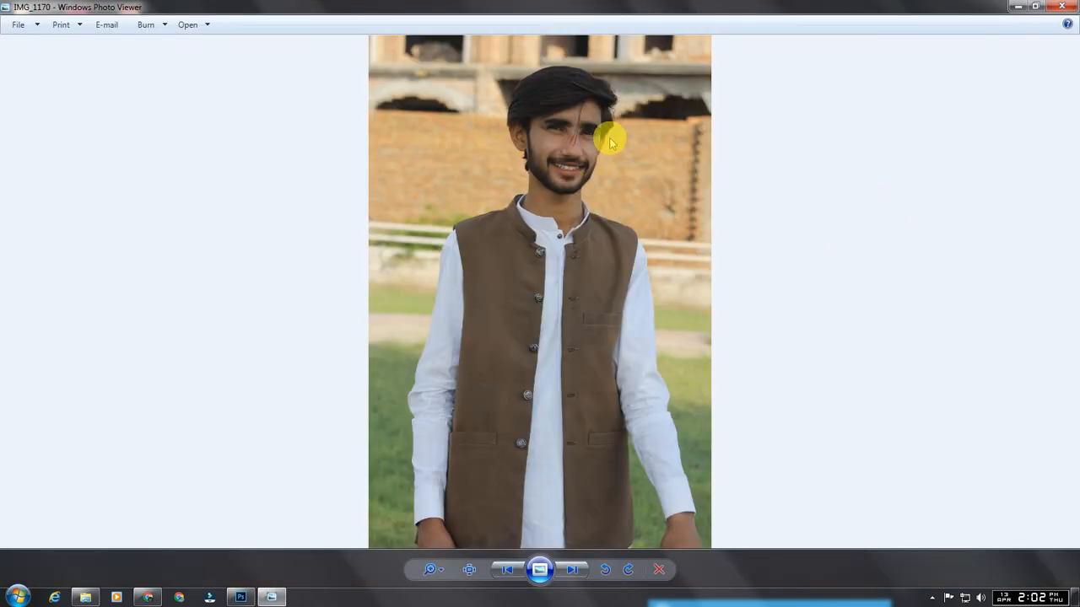
View the edited version of the portrait, close the photo viewer and switch to Photoshop.
key("Right")
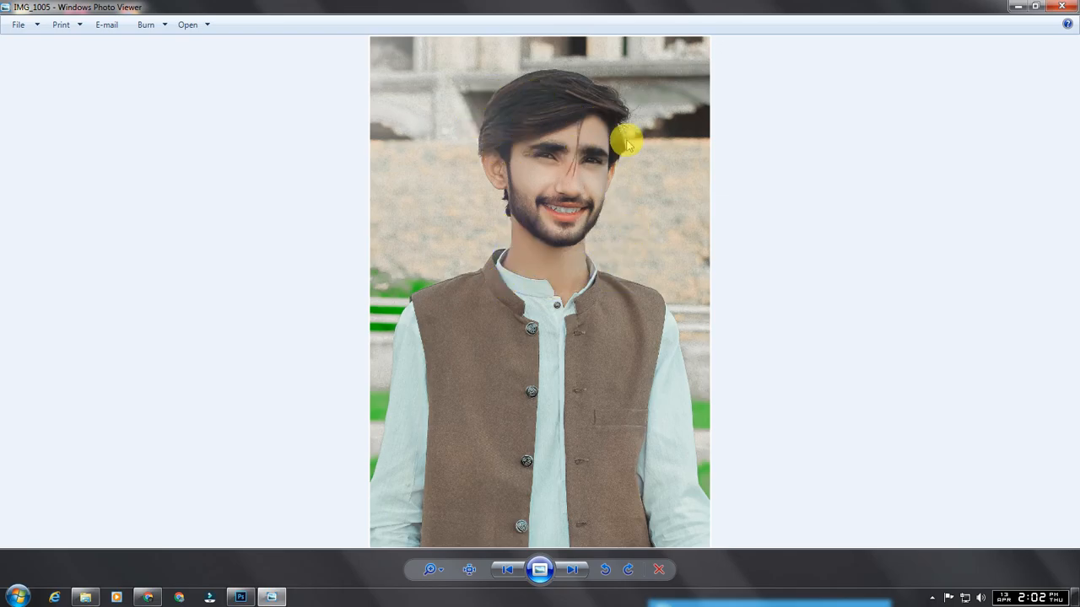
left_click(1068, 5)
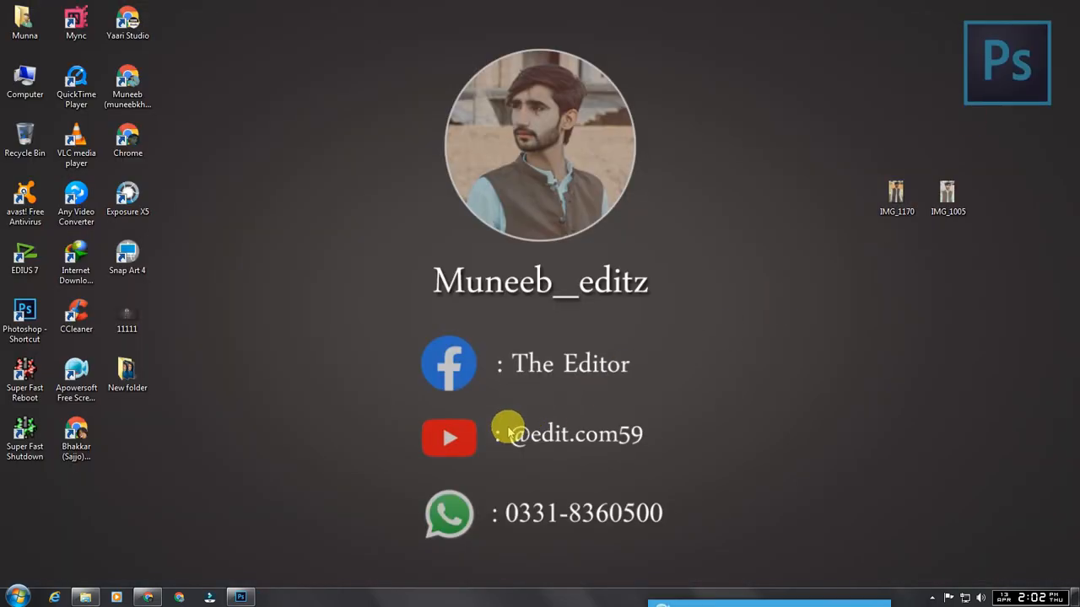
left_click(245, 596)
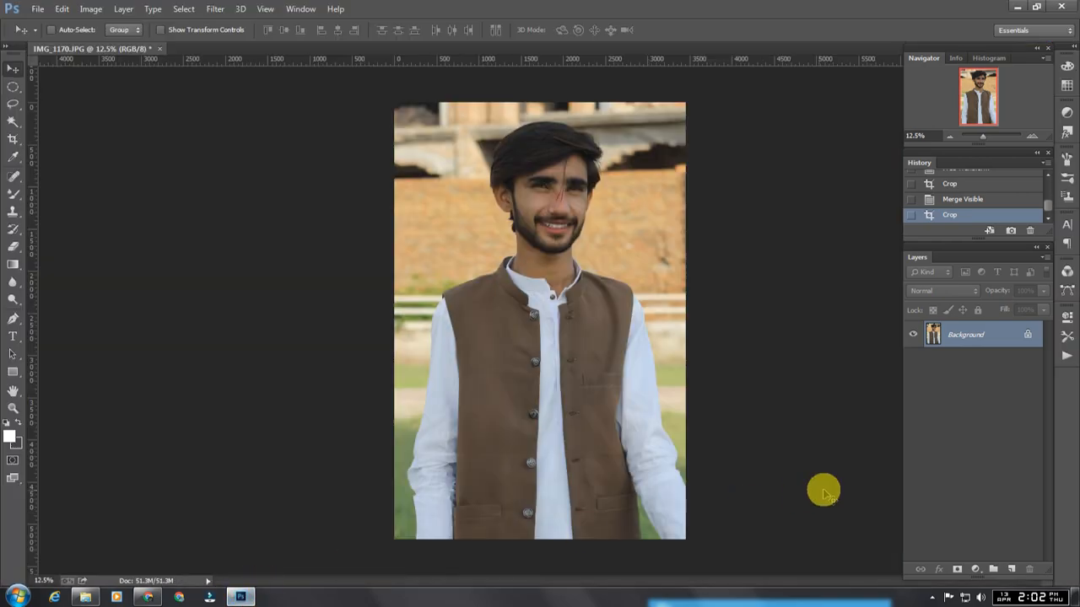
Copy the background to a new layer and apply the High Pass filter to it.
left_click(982, 337)
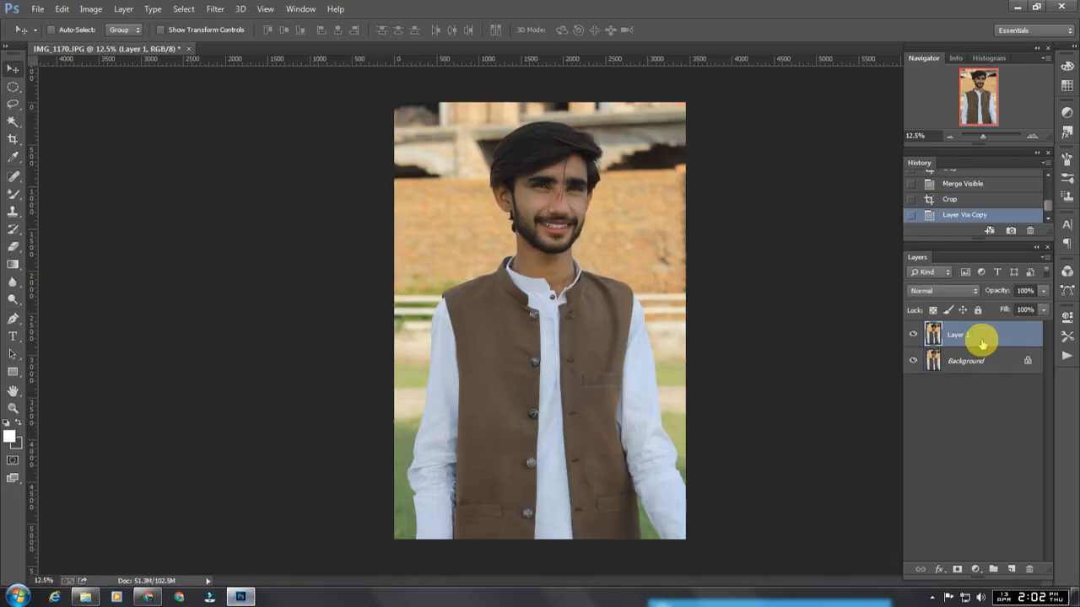
left_click(215, 9)
mouse_move(273, 260)
left_click(424, 272)
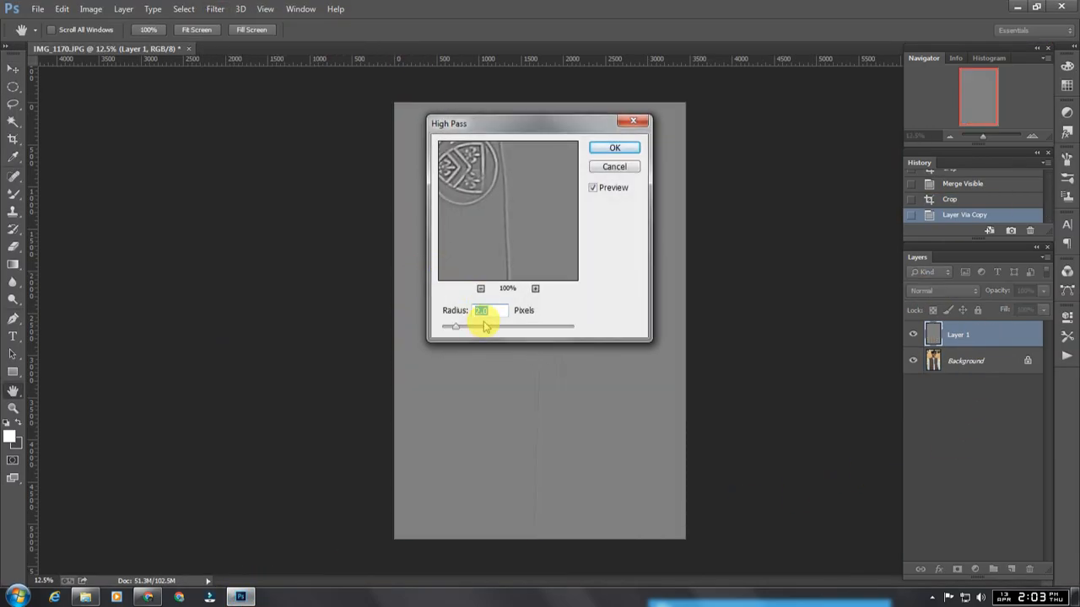
left_click(597, 148)
Blend the High Pass layer in Vivid Light mode and compare the sharpening with the layer hidden and shown.
left_click(942, 290)
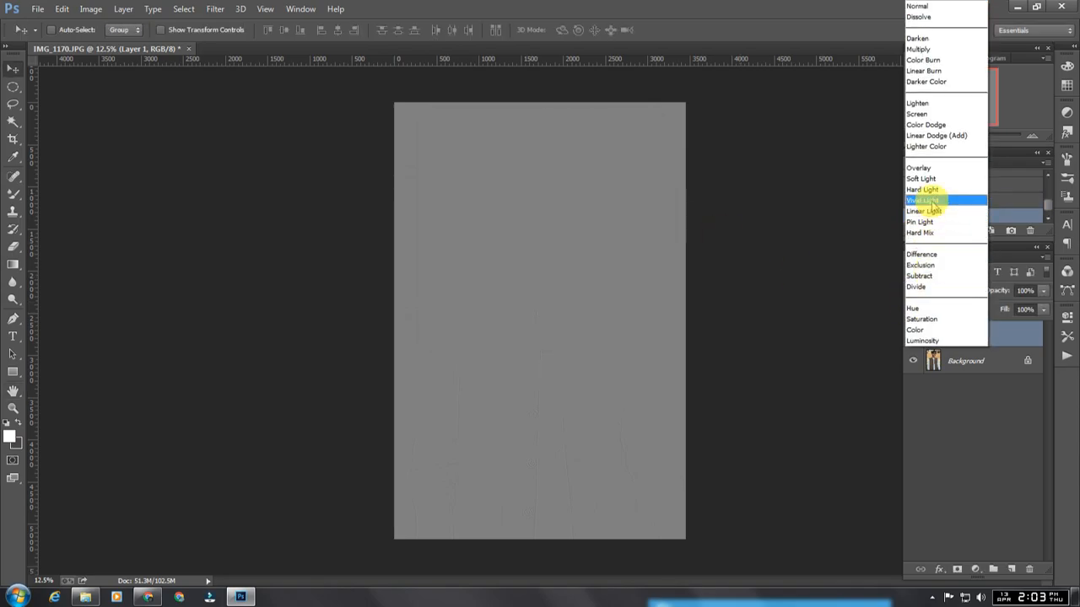
left_click(918, 197)
key("ctrl+plus")
key("ctrl+plus")
left_click_drag(639, 178, 626, 361)
left_click(911, 333)
left_click(911, 333)
key("ctrl+0")
Merge the High Pass layer with the background and duplicate the merged layer.
left_click(970, 362, "shift")
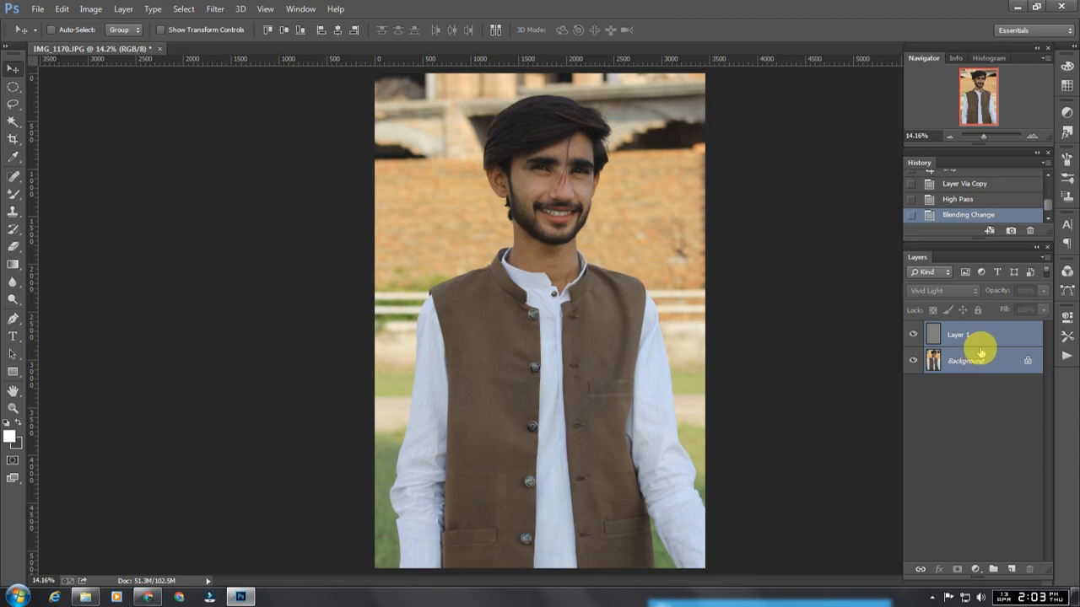
right_click(976, 361)
left_click(965, 445)
left_click_drag(964, 362, 1012, 569)
In Camera Raw, set exposure to +0.65, contrast +5, highlights -74, shadows +20, whites -38, blacks +18, clarity +13 and dehaze +18.
left_click(215, 8)
left_click(241, 79)
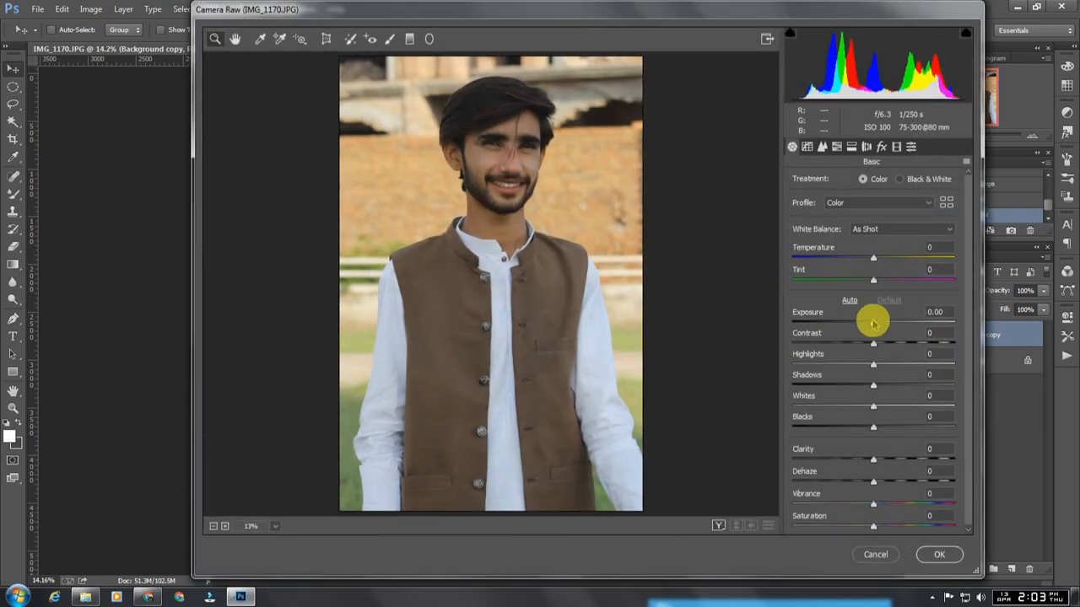
left_click_drag(873, 321, 811, 365)
left_click_drag(873, 385, 889, 427)
left_click_drag(871, 481, 888, 482)
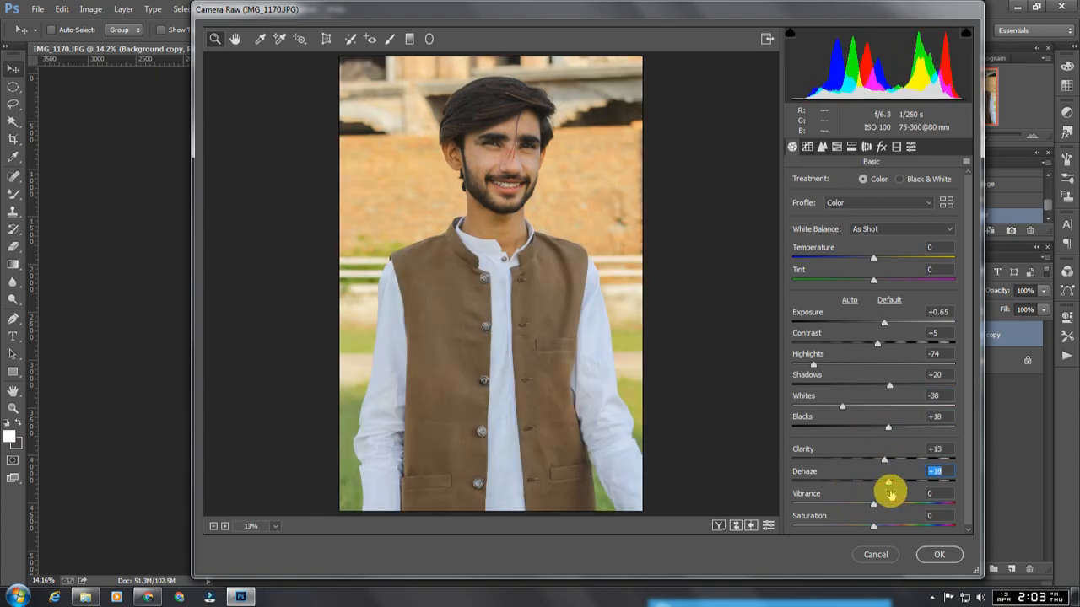
Set the HSL saturation to yellows -98, greens +56, aquas -81, blues +62 and purples -66.
left_click(835, 147)
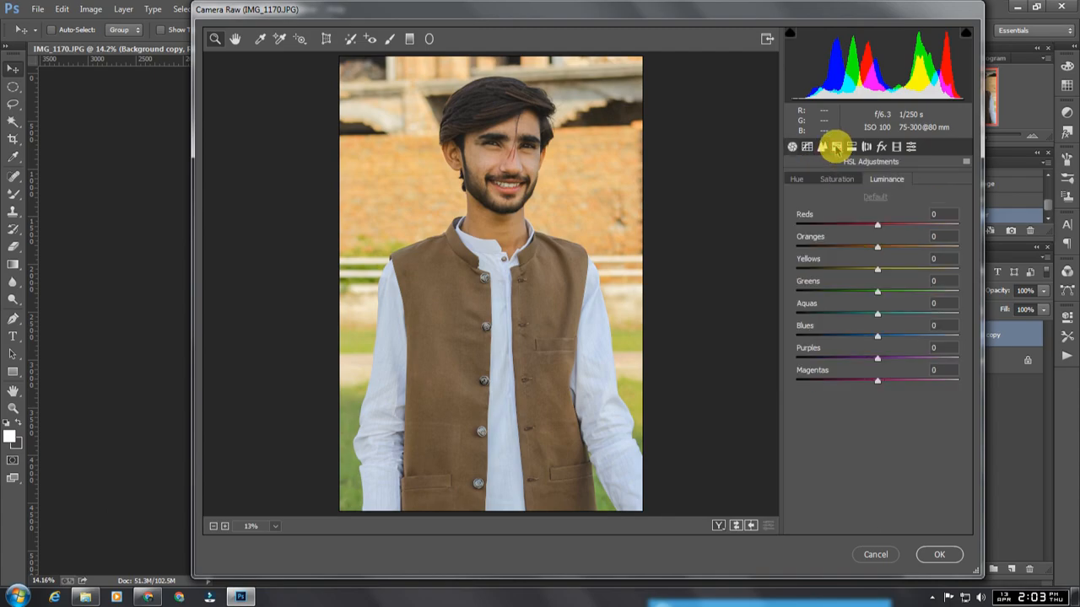
left_click(835, 179)
left_click_drag(877, 269, 798, 268)
left_click_drag(877, 292, 813, 312)
left_click_drag(877, 335, 824, 360)
left_click_drag(877, 381, 829, 380)
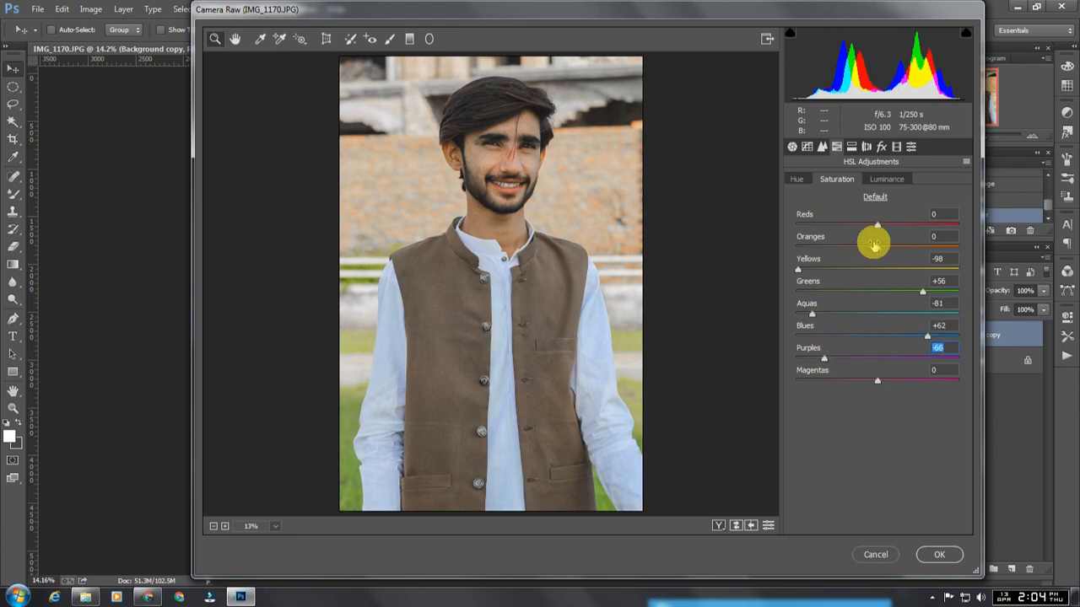
Raise the HSL luminance of the oranges strongly and lower the luminance of the yellows slightly.
left_click(886, 179)
left_click_drag(877, 246, 934, 248)
mouse_move(877, 270)
left_mouse_down()
mouse_move(855, 267)
mouse_move(869, 270)
left_mouse_up()
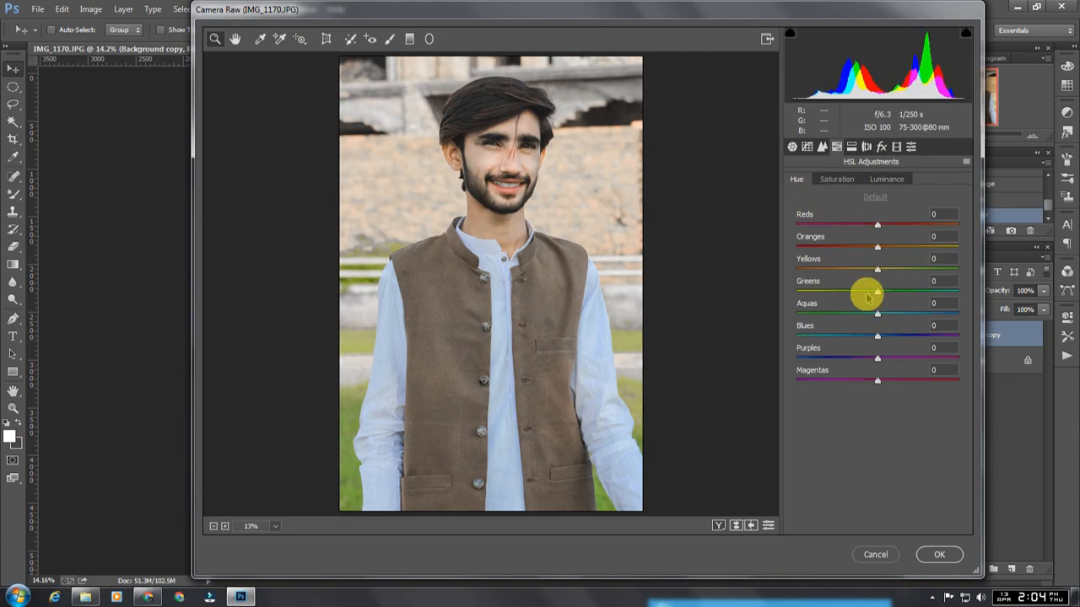
Set the HSL hue to reds -1, oranges +3, yellows +43, greens +70 and blues -26.
left_click_drag(863, 292, 933, 291)
left_click_drag(872, 272, 920, 266)
left_click(875, 245)
left_click_drag(877, 225, 875, 225)
left_click(874, 336)
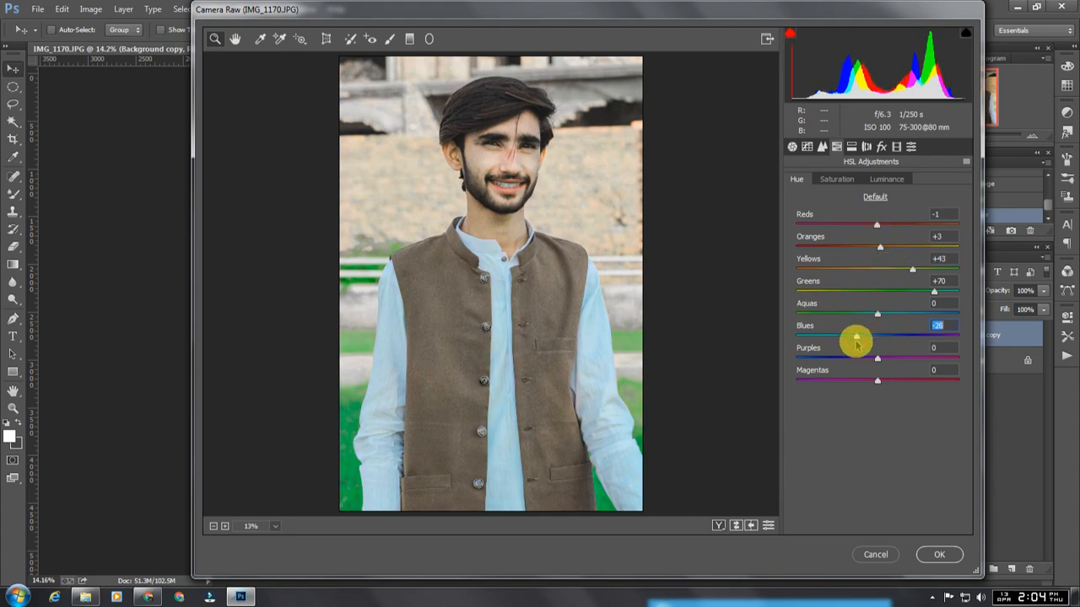
Split-tone the highlights with hue 191 and saturation 5, and set noise reduction to luminance 29 and luminance detail 54.
left_click(866, 146)
left_click(882, 201)
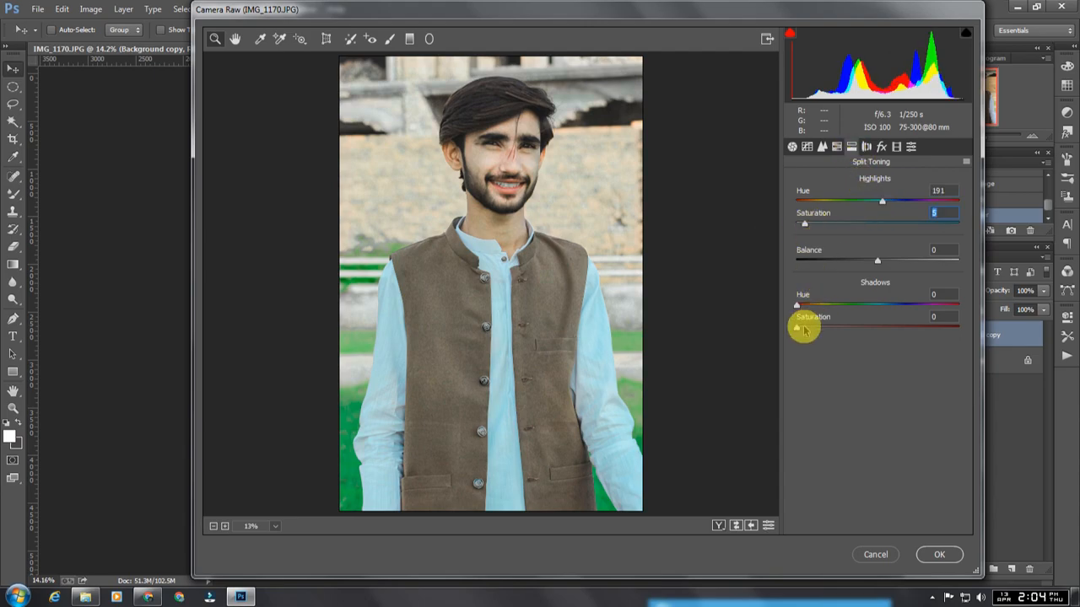
left_click(821, 148)
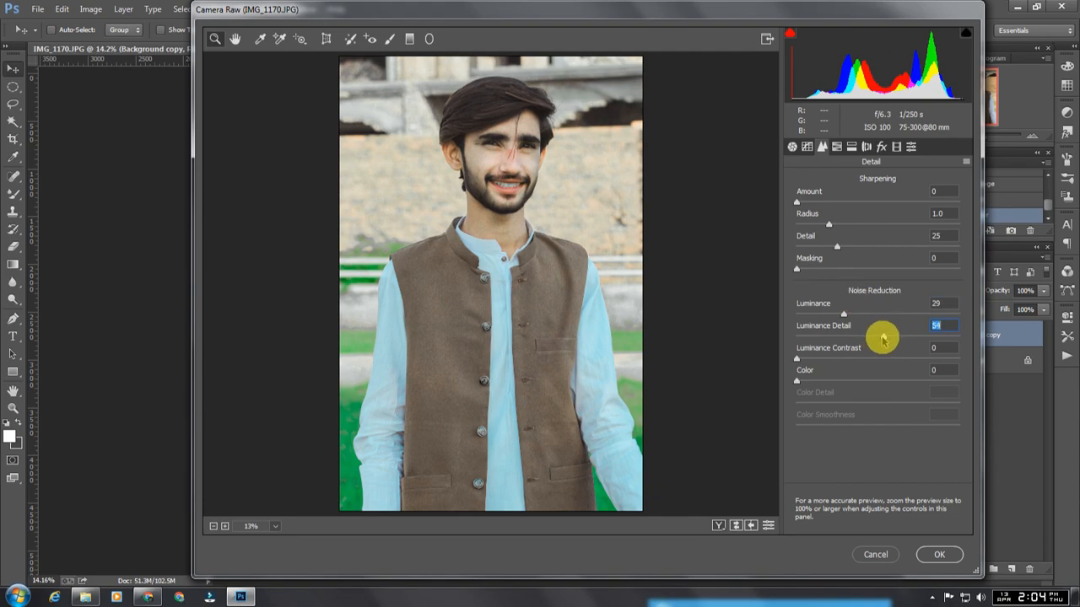
Set the green primary saturation to +10 in the calibration, apply the Camera Raw filter and compare before and after.
left_click(896, 146)
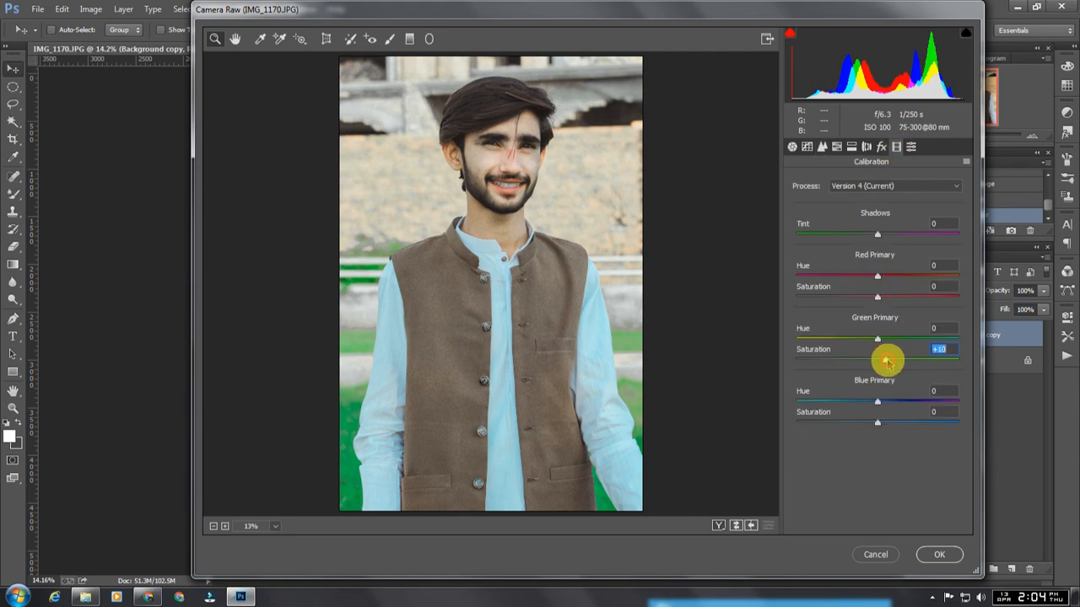
left_click(932, 557)
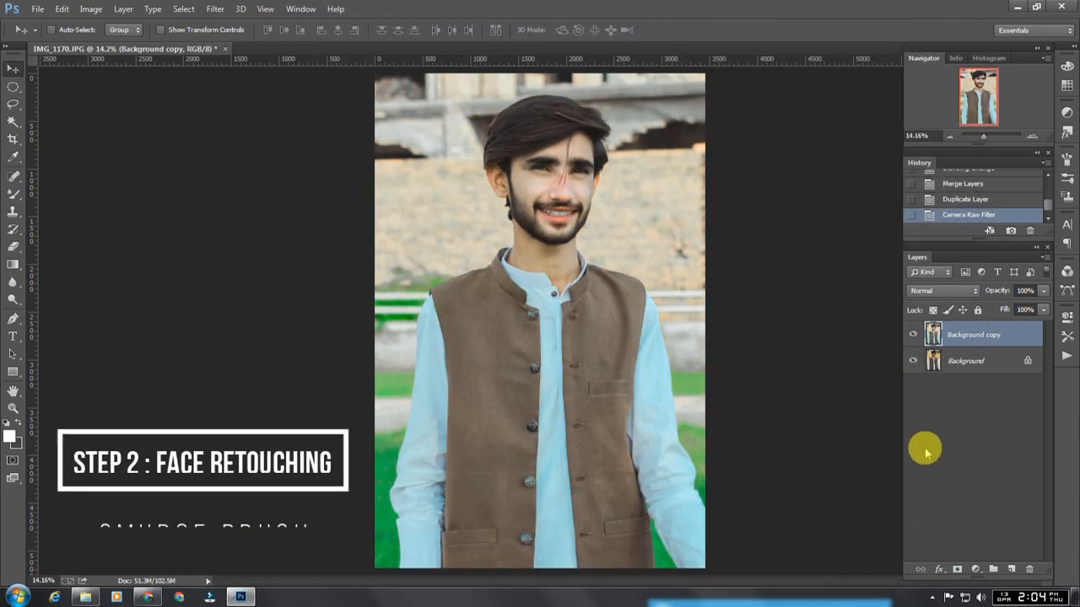
left_click(913, 335)
left_click(914, 335)
Duplicate the Camera Raw-adjusted layer and choose the Mixer Brush Tool for retouching the face.
left_click_drag(993, 337, 1010, 570)
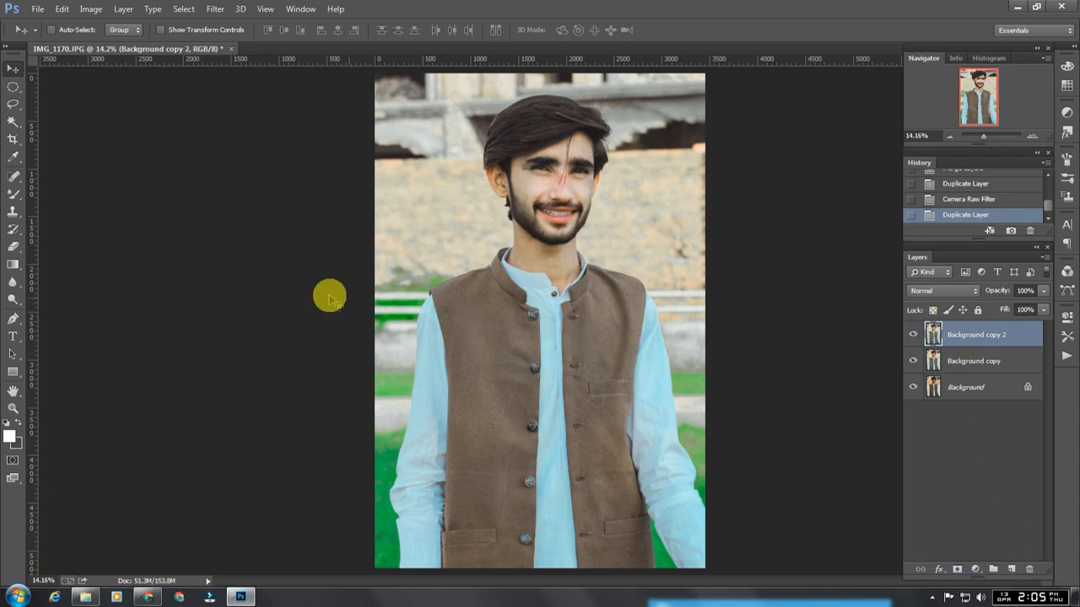
left_click(14, 194)
left_click(87, 230)
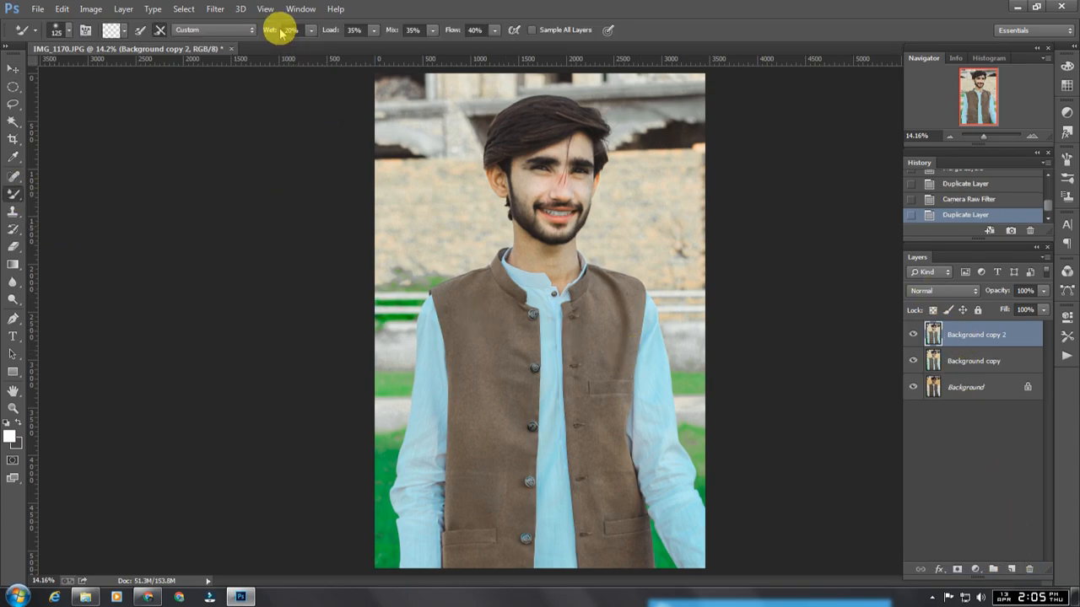
Smooth the skin of the subject's upper right cheek beside the ear and temple with the Mixer Brush.
key("ctrl+plus")
key("ctrl+plus")
key("ctrl+plus")
key("ctrl+plus")
left_click_drag(582, 291, 557, 498)
left_click_drag(578, 131, 564, 356)
key("ctrl+plus")
key("ctrl+plus")
key("bracketright")
mouse_move(475, 276)
left_mouse_down()
mouse_move(378, 236)
mouse_move(359, 195)
mouse_move(383, 212)
left_mouse_up()
key("bracketleft")
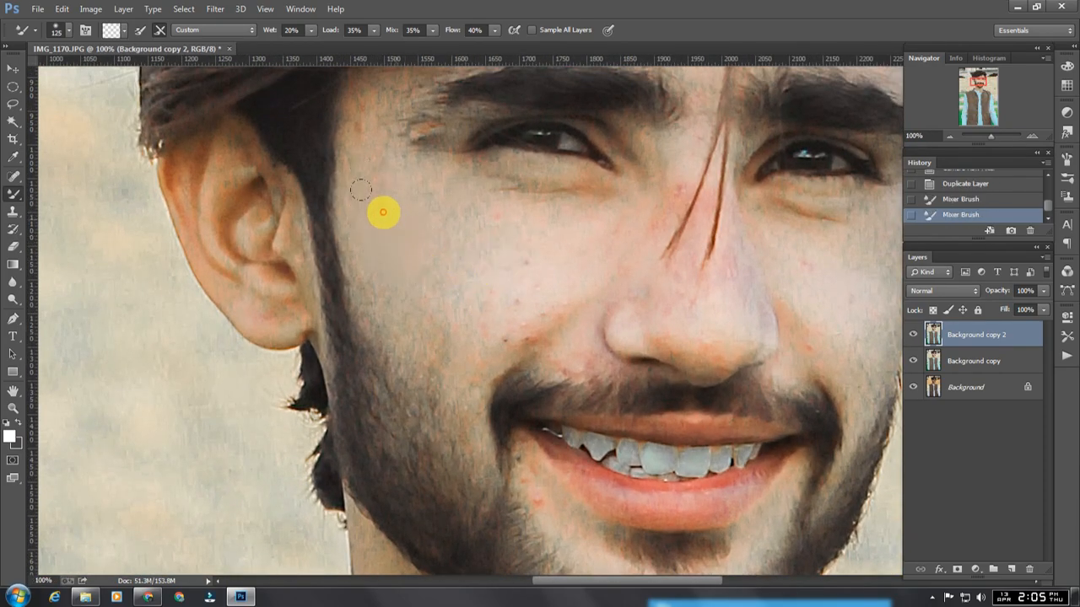
key("bracketleft")
left_click_drag(384, 291, 367, 207)
left_click_drag(368, 258, 370, 167)
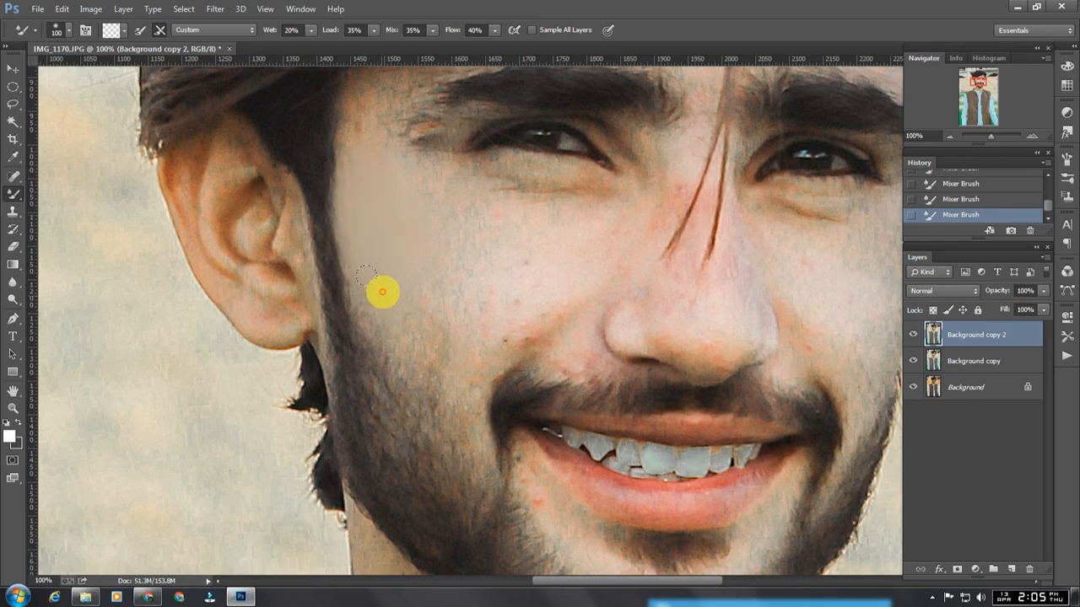
Smooth the subject's lower right cheek down to the edges of the beard and moustache, varying the brush size.
mouse_move(419, 348)
left_mouse_down()
mouse_move(398, 325)
mouse_move(426, 300)
left_mouse_up()
key("bracketright")
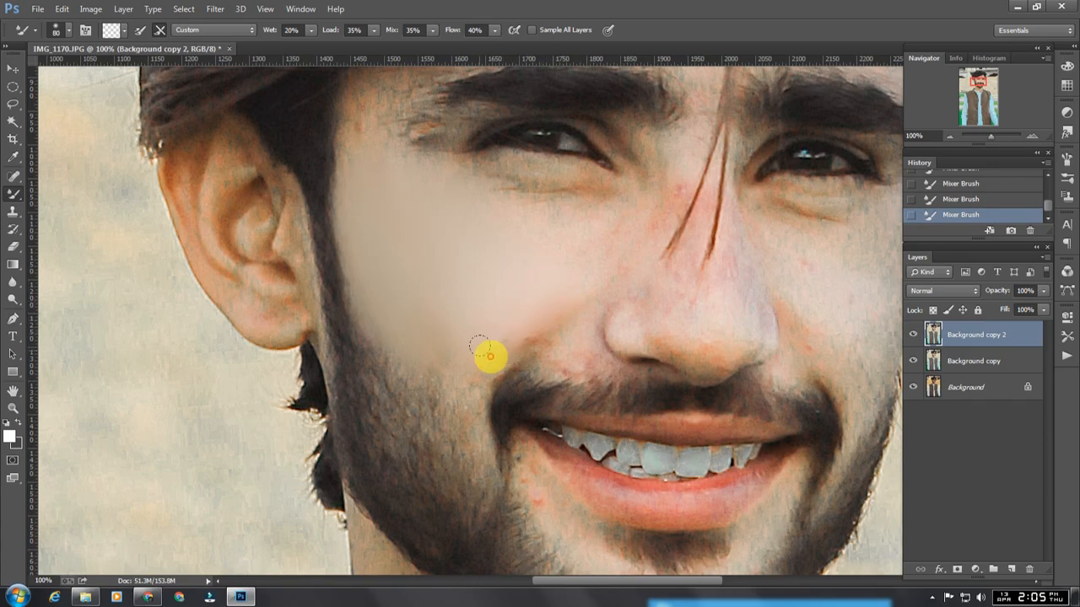
left_click_drag(535, 318, 486, 346)
key("bracketright")
key("bracketright")
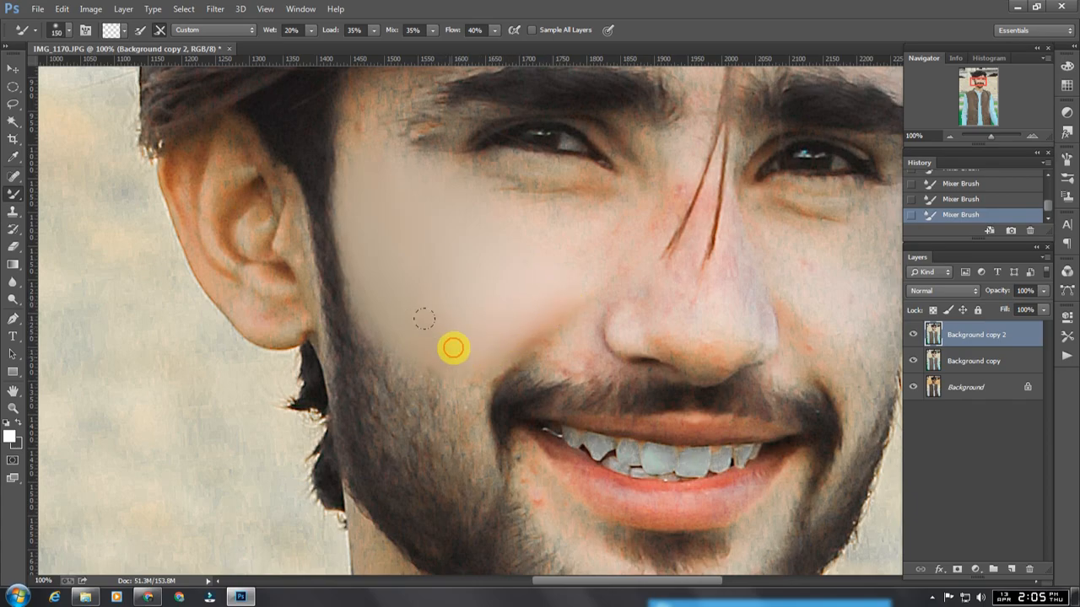
key("bracketleft")
key("bracketleft")
key("bracketleft")
key("bracketleft")
key("bracketleft")
key("bracketright")
key("bracketright")
key("bracketright")
key("bracketright")
key("bracketright")
key("bracketright")
key("bracketright")
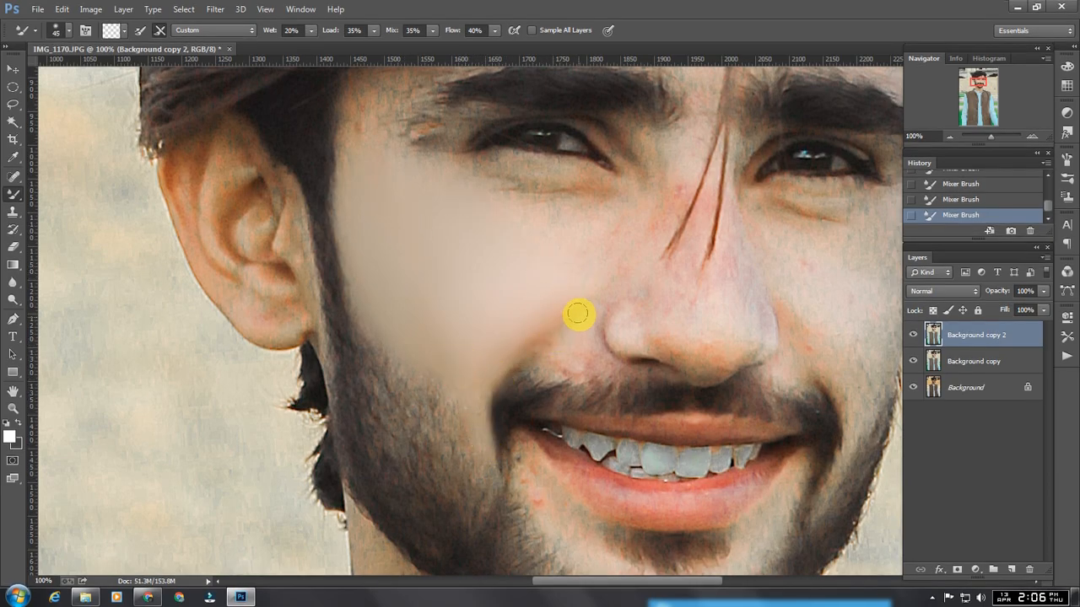
Blend the skin under the subject's right eye and beside the nose with the Mixer Brush.
left_click_drag(577, 316, 475, 290)
key("bracketright")
key("bracketright")
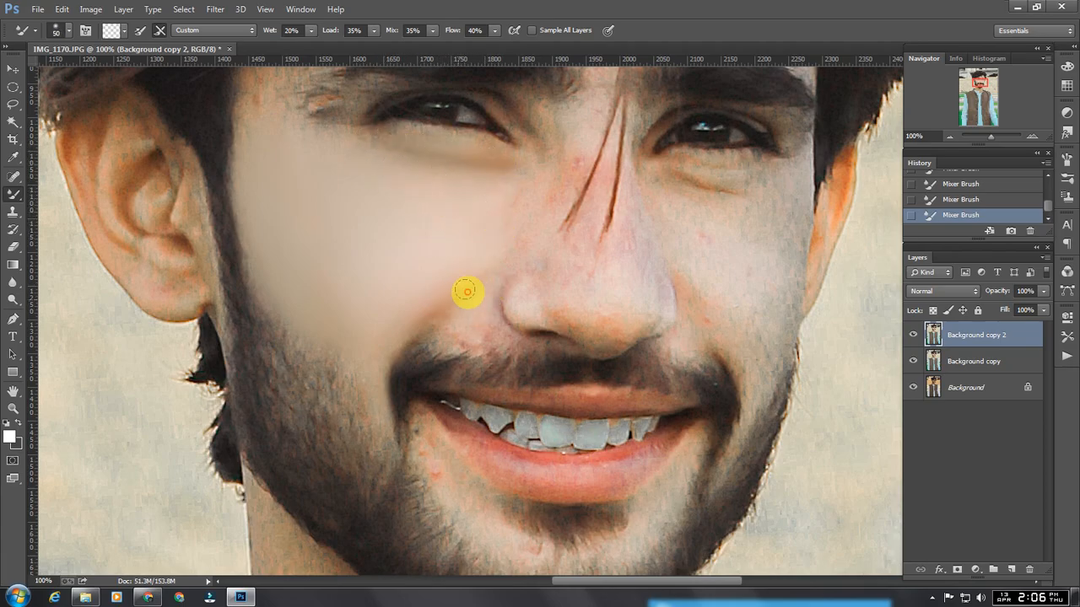
Smooth the tip, sides and bridge of the nose around the thin hair strands with the Mixer Brush.
left_click_drag(603, 285, 535, 326)
key("bracketright")
key("bracketright")
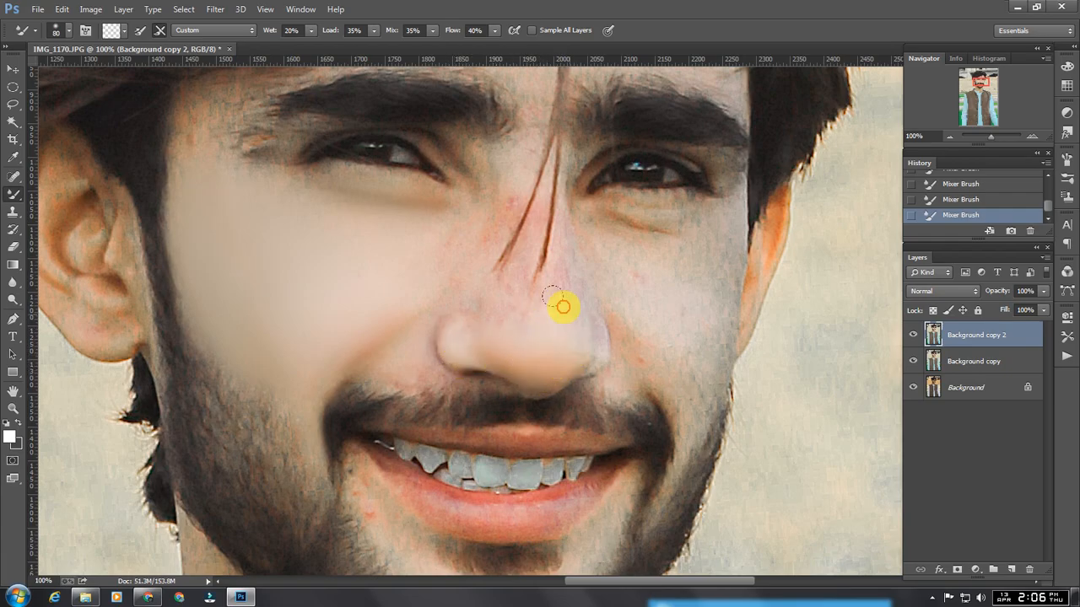
key("bracketright")
key("bracketright")
key("bracketright")
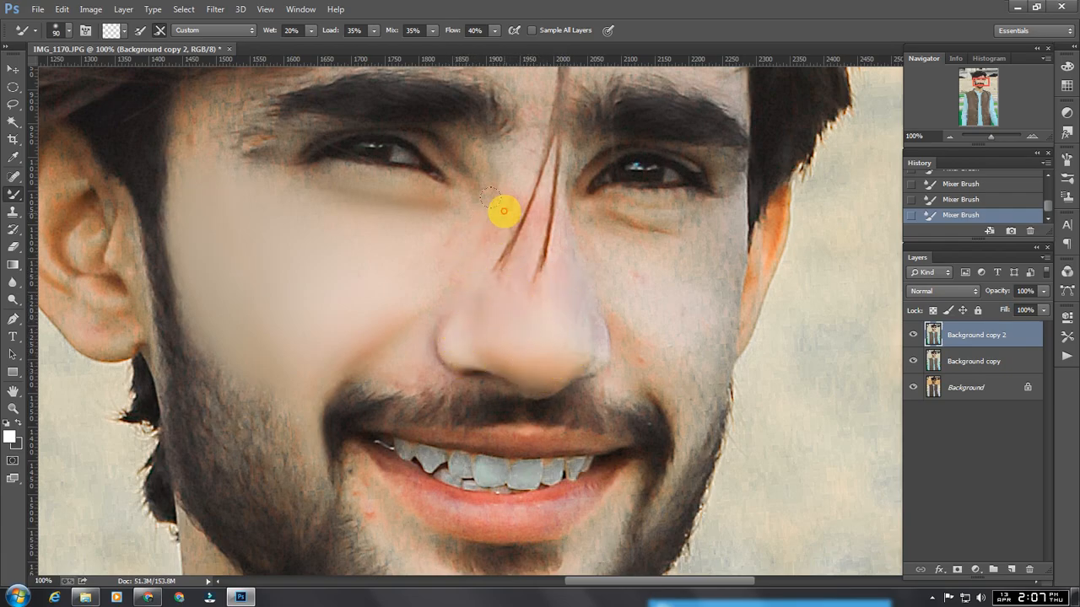
key("bracketleft")
key("bracketleft")
key("bracketleft")
key("bracketleft")
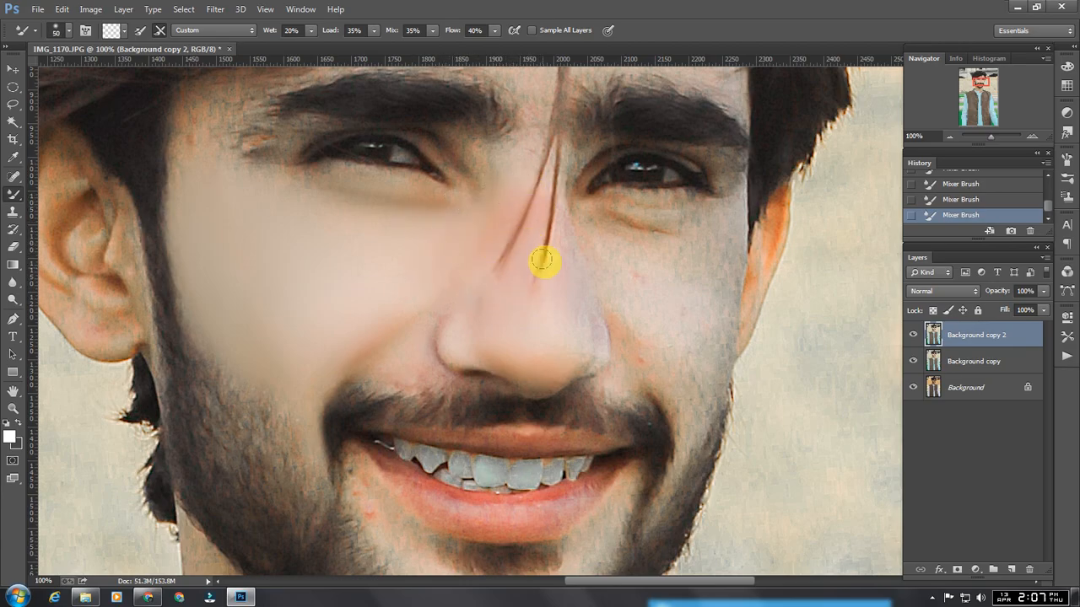
left_click_drag(437, 327, 431, 334)
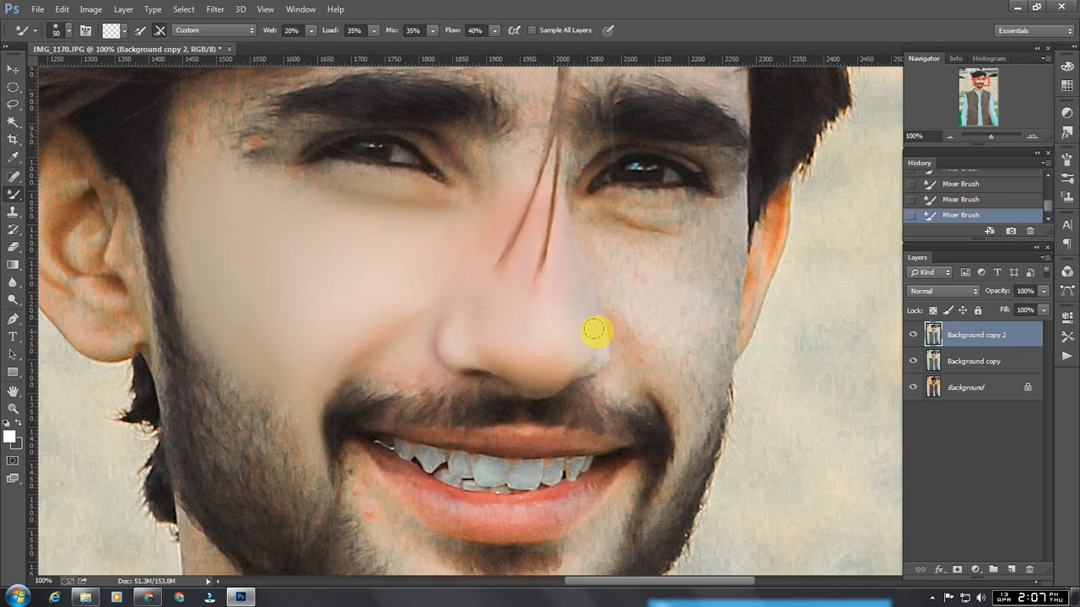
Smooth the subject's left cheek, including the skin under the eye and the fold beside the nose.
left_click_drag(595, 331, 459, 305)
left_click_drag(585, 248, 585, 329)
left_click_drag(560, 225, 562, 205)
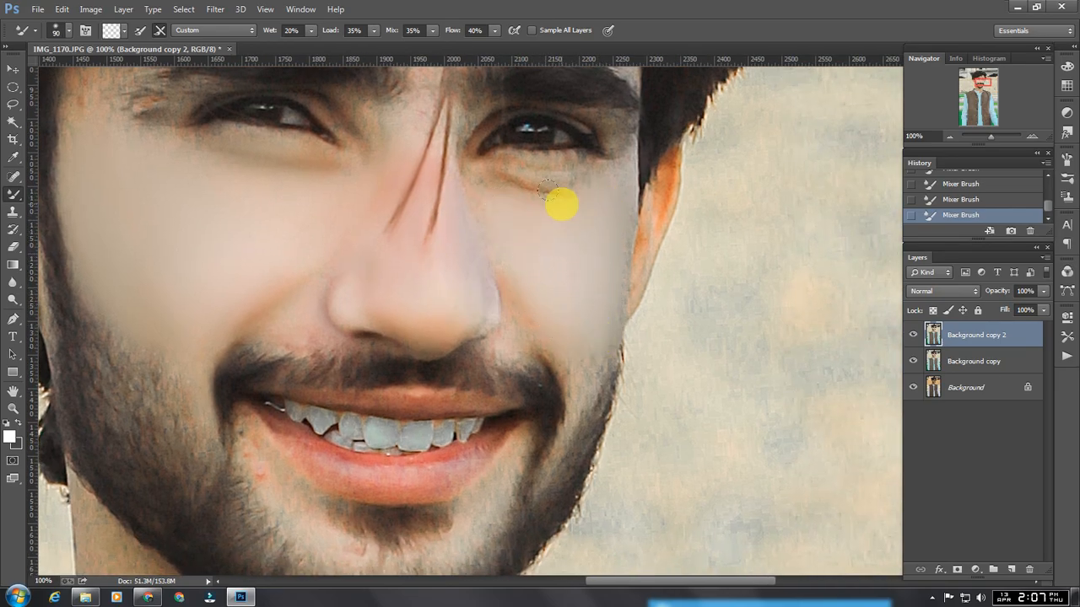
key("bracketleft")
key("bracketleft")
key("bracketright")
left_click_drag(491, 193, 497, 199)
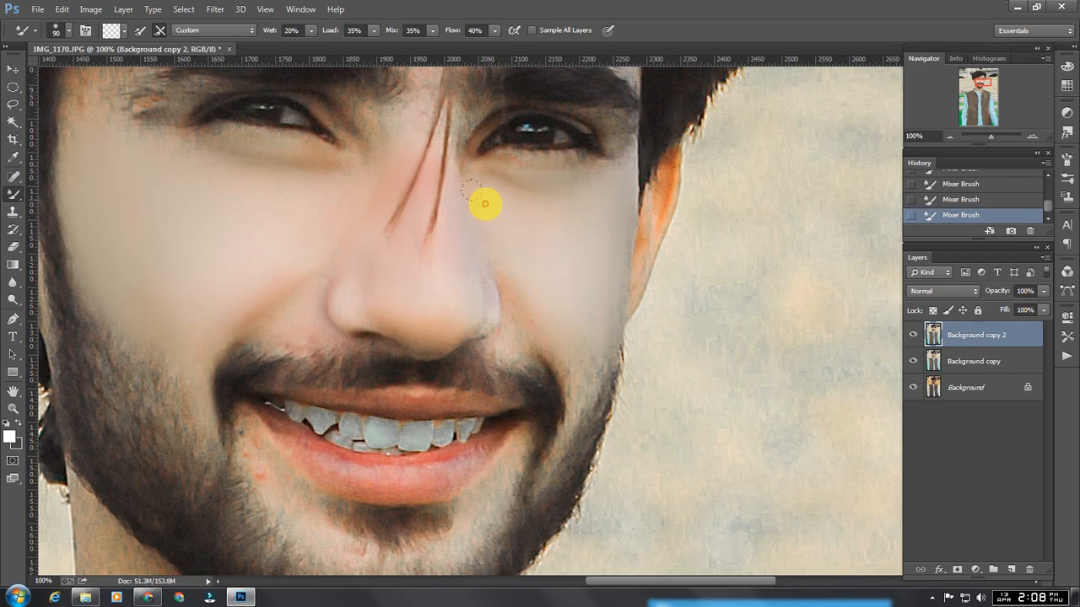
left_click_drag(523, 324, 530, 346)
left_click_drag(486, 278, 498, 355)
key("bracketleft")
Smooth the forehead and the skin around the eyebrows with the Mixer Brush, varying the brush size.
left_click_drag(149, 166, 112, 309)
key("bracketright")
key("bracketright")
key("bracketright")
key("bracketright")
key("bracketright")
key("bracketright")
mouse_move(551, 184)
left_mouse_down()
mouse_move(554, 144)
mouse_move(484, 185)
mouse_move(514, 195)
mouse_move(565, 168)
left_mouse_up()
key("bracketleft")
key("bracketleft")
key("bracketleft")
key("bracketleft")
mouse_move(591, 248)
left_mouse_down()
mouse_move(459, 206)
mouse_move(474, 113)
left_mouse_up()
left_click_drag(526, 233, 593, 272)
mouse_move(391, 212)
left_mouse_down()
mouse_move(429, 214)
mouse_move(427, 252)
mouse_move(377, 181)
mouse_move(100, 337)
mouse_move(93, 388)
left_mouse_up()
key("bracketright")
key("ctrl+minus")
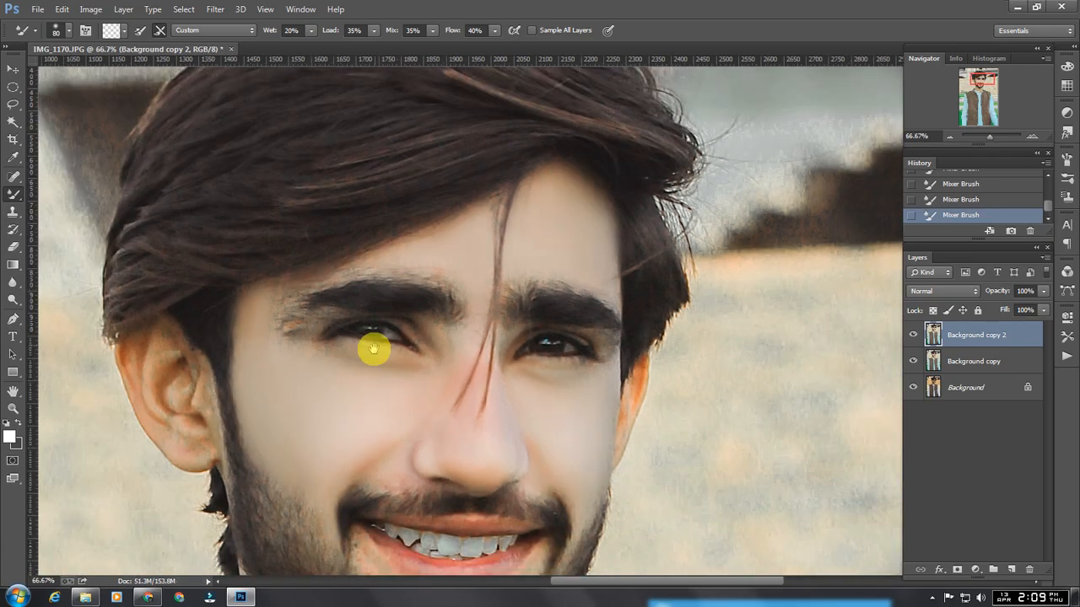
Smooth the skin around the mouth corners and below the lower lip with a smaller Mixer Brush.
left_click_drag(344, 451, 384, 286)
key("bracketleft")
key("bracketleft")
key("bracketleft")
key("bracketleft")
left_click_drag(449, 374, 420, 328)
key("bracketright")
key("bracketright")
key("bracketright")
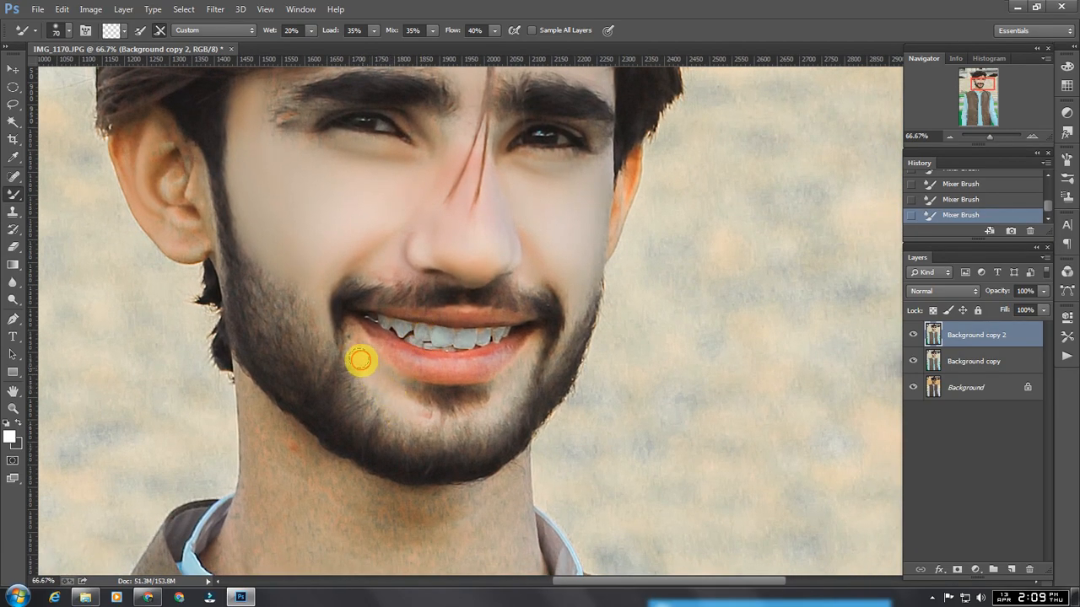
mouse_move(529, 348)
left_mouse_down()
mouse_move(445, 364)
mouse_move(389, 343)
left_mouse_up()
Smooth the skin along the right side of the subject's neck, between beard and collar, with the Mixer Brush at size 100.
mouse_move(337, 539)
left_mouse_down()
mouse_move(373, 334)
mouse_move(312, 246)
mouse_move(275, 363)
left_mouse_up()
key("bracketright")
key("bracketright")
key("bracketright")
key("bracketright")
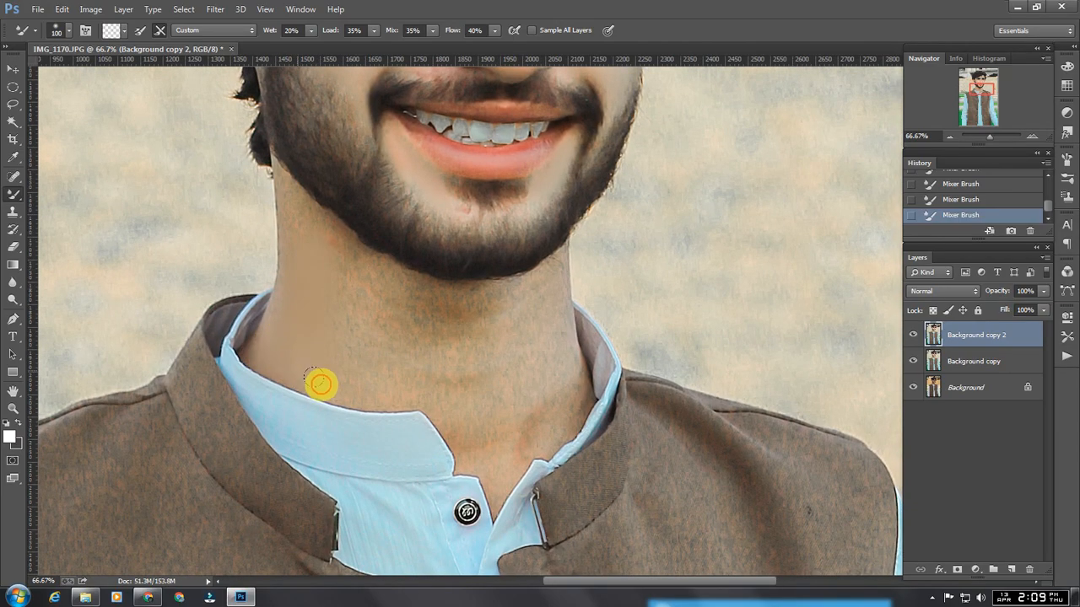
key("bracketleft")
key("bracketleft")
key("bracketleft")
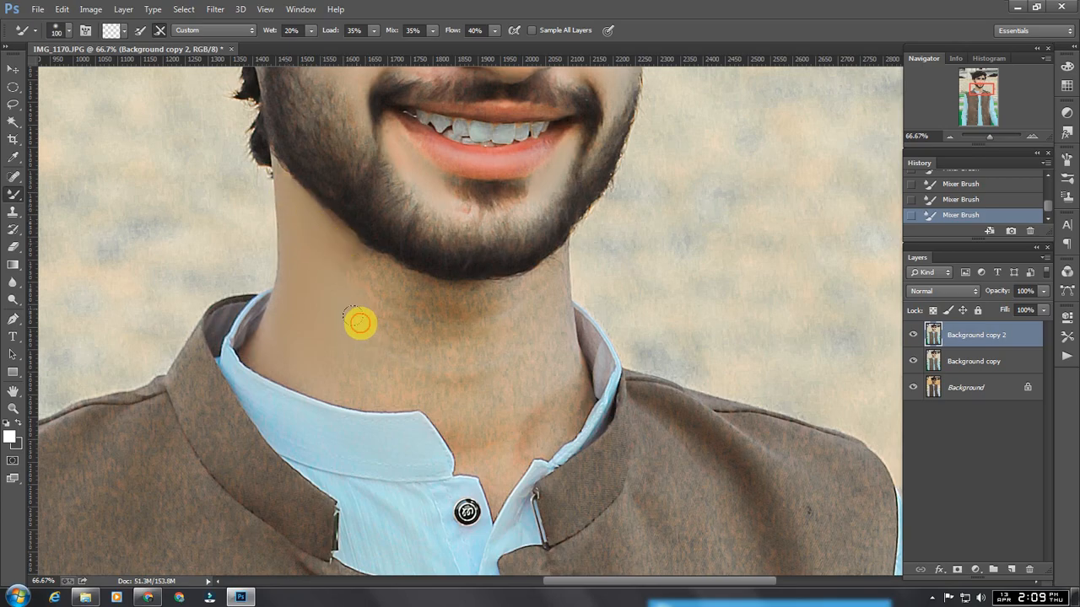
Smooth the throat under the chin and the rest of the neck down to the collar opening with a larger Mixer Brush, about 150 to 200.
key("bracketright")
key("bracketright")
key("bracketright")
key("bracketright")
key("bracketright")
key("bracketright")
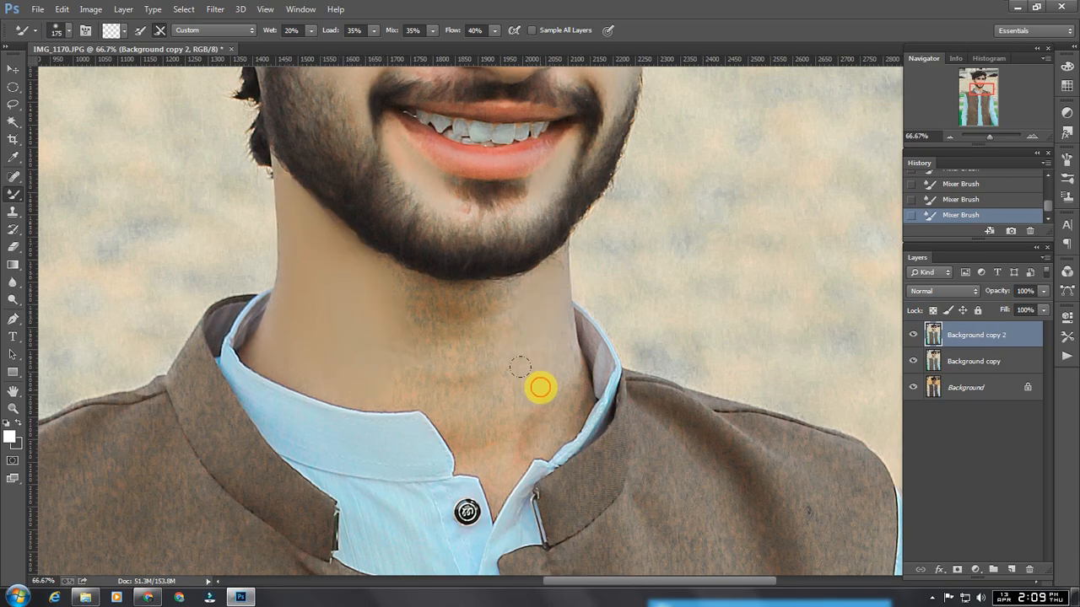
key("bracketleft")
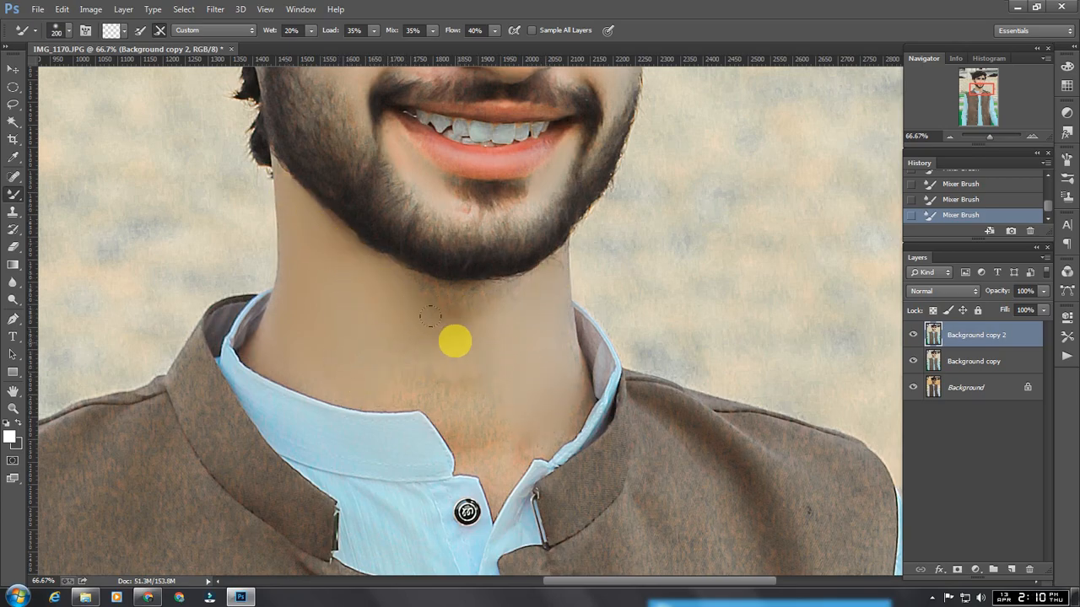
mouse_move(406, 392)
left_mouse_down()
mouse_move(397, 376)
mouse_move(494, 427)
mouse_move(454, 394)
left_mouse_up()
left_click_drag(383, 374, 382, 386)
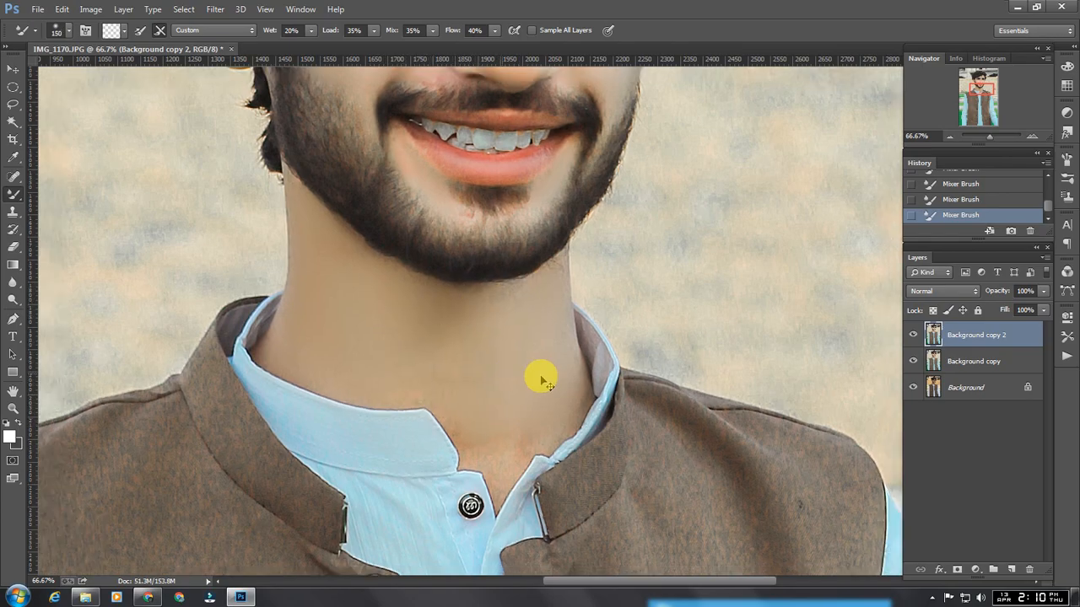
Merge Background copy 2 with Background copy and compare the result with the original photo by toggling its visibility.
key("ctrl+minus")
mouse_move(553, 425)
left_mouse_down()
mouse_move(495, 361)
mouse_move(501, 286)
left_mouse_up()
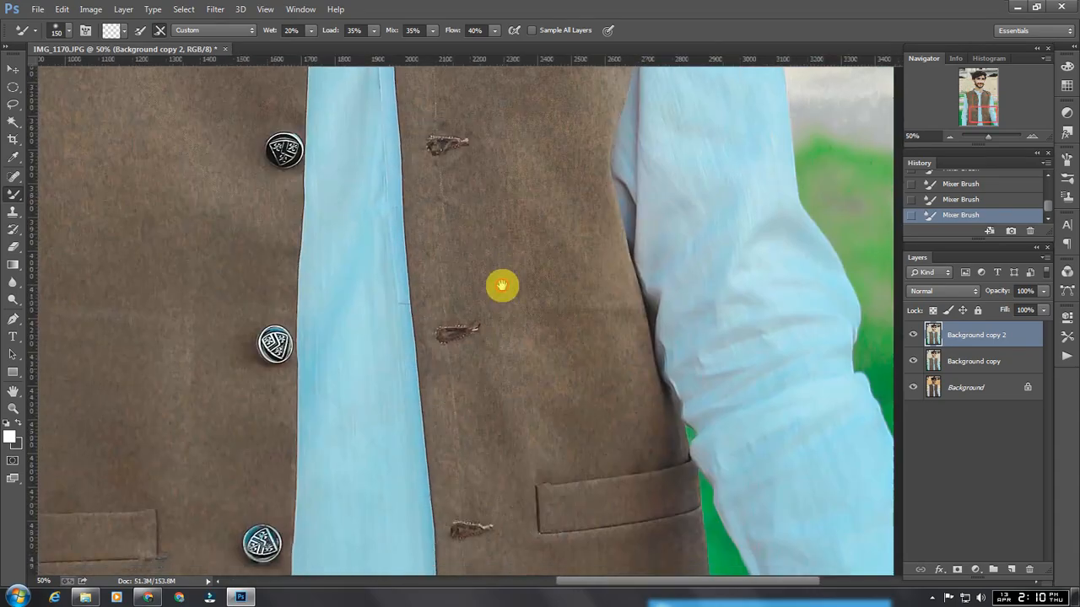
key("ctrl+0")
key("ctrl+minus")
key("ctrl+minus")
key("ctrl+0")
left_click(974, 362, "ctrl")
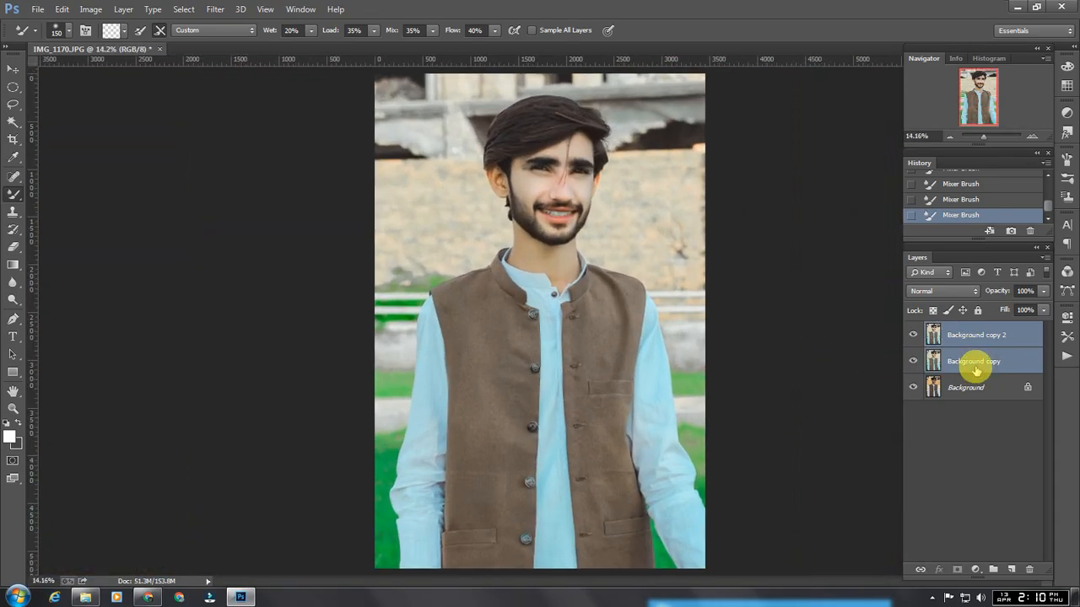
key("ctrl+e")
left_click(912, 334)
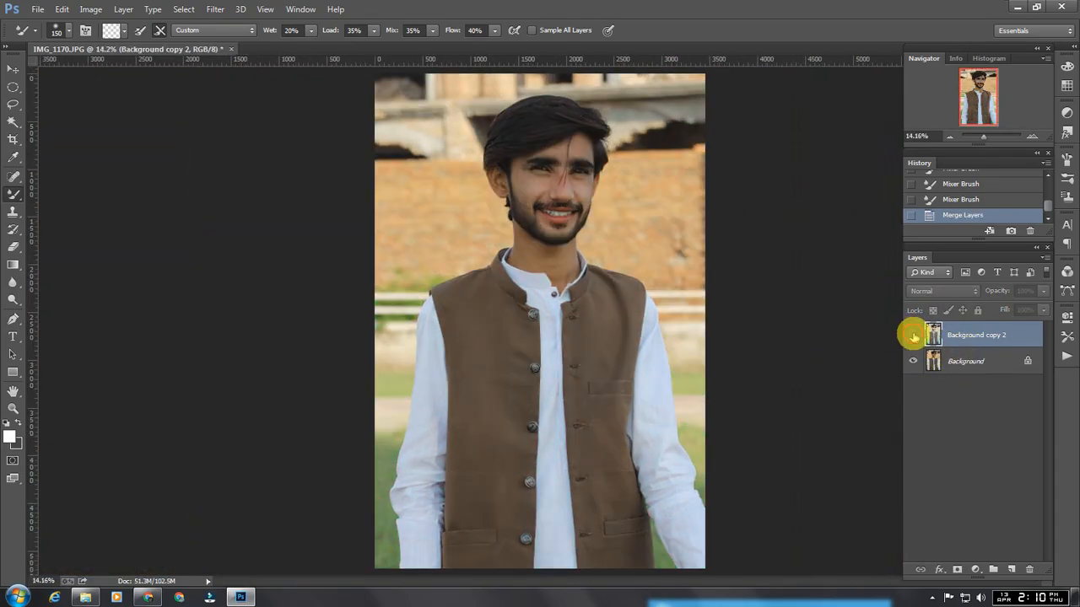
left_click(913, 335)
Add a new layer and paint one soft white spot over the collar with the Brush tool at size 1600.
left_click(1010, 567)
right_click(15, 194)
left_click(68, 185)
left_click(8, 436)
left_click(658, 336)
left_click(538, 270)
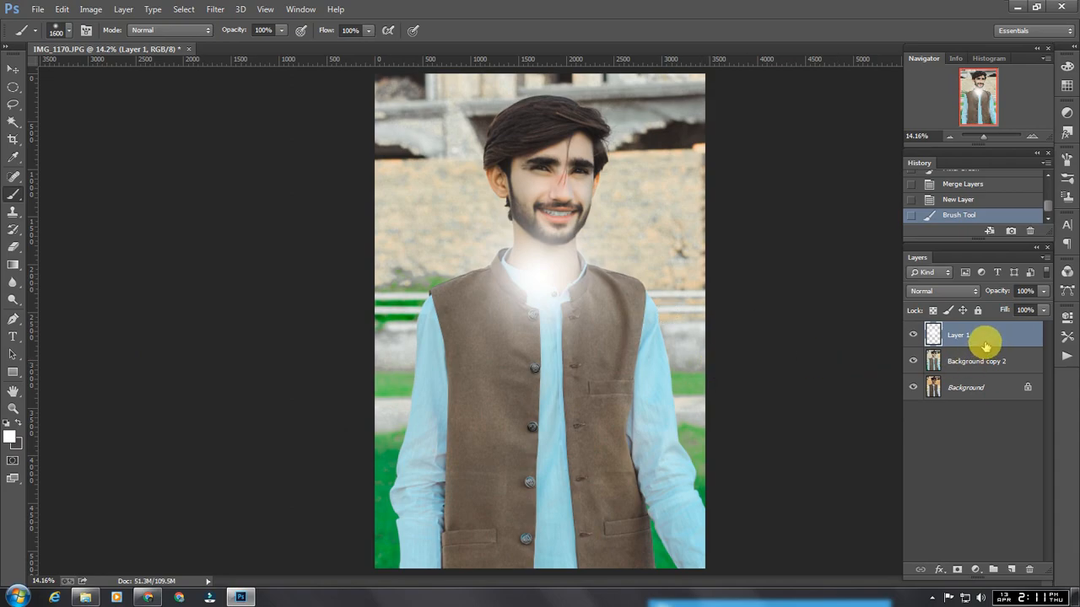
Free-transform the white spot, enlarging it well beyond the canvas and moving it so the glow falls over the photo's left side.
key("ctrl+t")
left_click_drag(665, 154, 680, 136)
key("ctrl+minus")
key("ctrl+minus")
key("ctrl+minus")
left_click_drag(602, 356, 697, 497)
left_click_drag(617, 406, 501, 281)
left_click_drag(485, 347, 485, 506)
left_click_drag(521, 388, 501, 331)
left_click_drag(584, 254, 691, 255)
mouse_move(583, 356)
left_mouse_down()
mouse_move(534, 357)
mouse_move(536, 369)
left_mouse_up()
key("Return")
key("ctrl+0")
Crop the glow layer's overflow to the canvas bounds and lower Layer 1's opacity to 39%.
left_click_drag(992, 290, 960, 292)
left_click(14, 139)
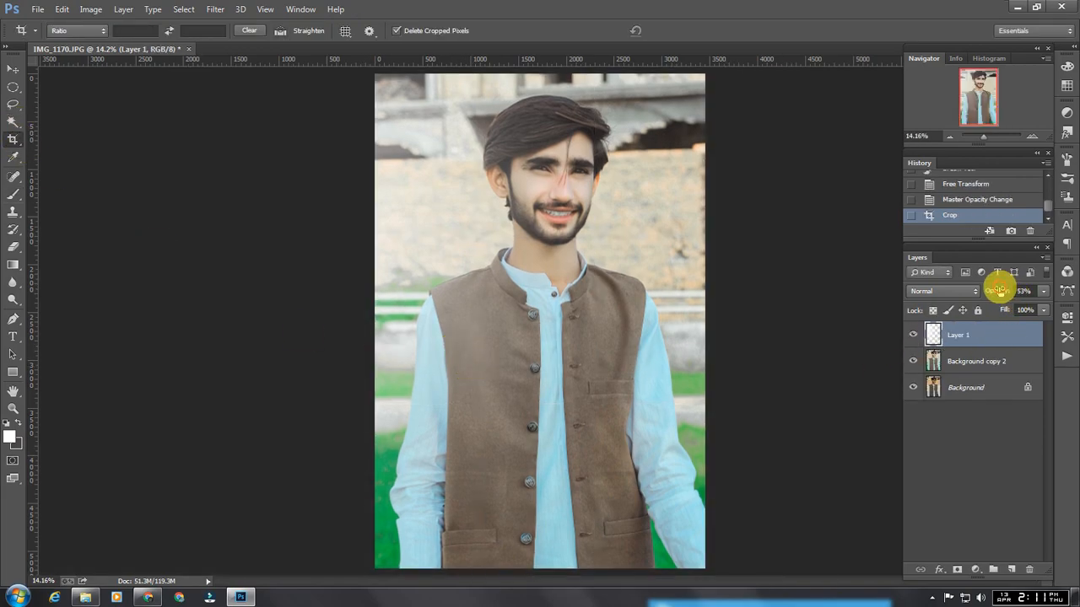
key("ctrl+minus")
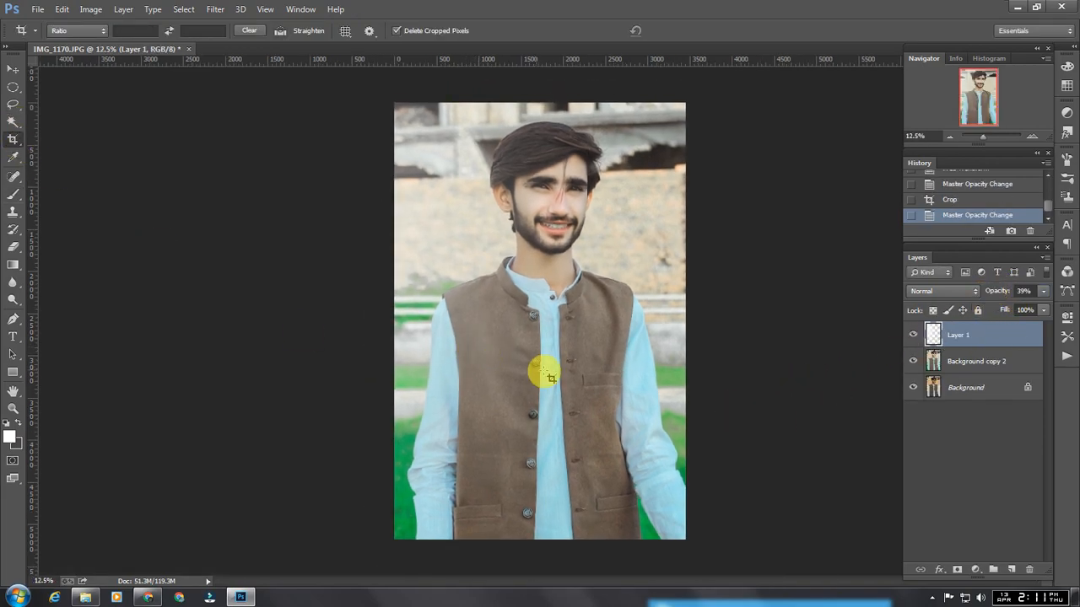
Merge Layer 1 with Background copy 2 and toggle the merged layer's visibility to compare it with the original.
left_click(924, 359, "ctrl")
key("ctrl+e")
left_click(915, 334)
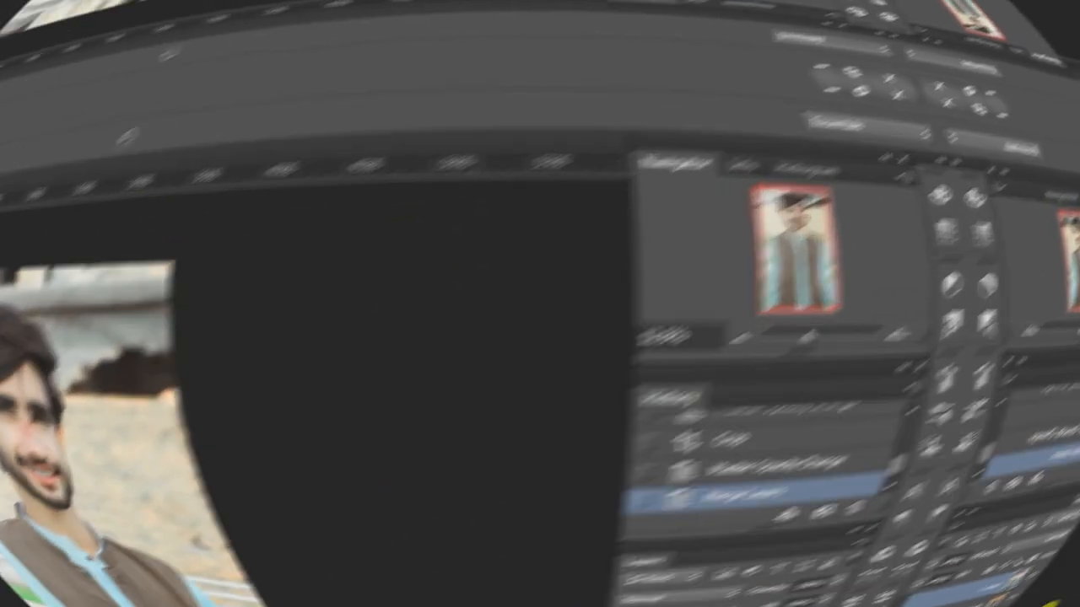